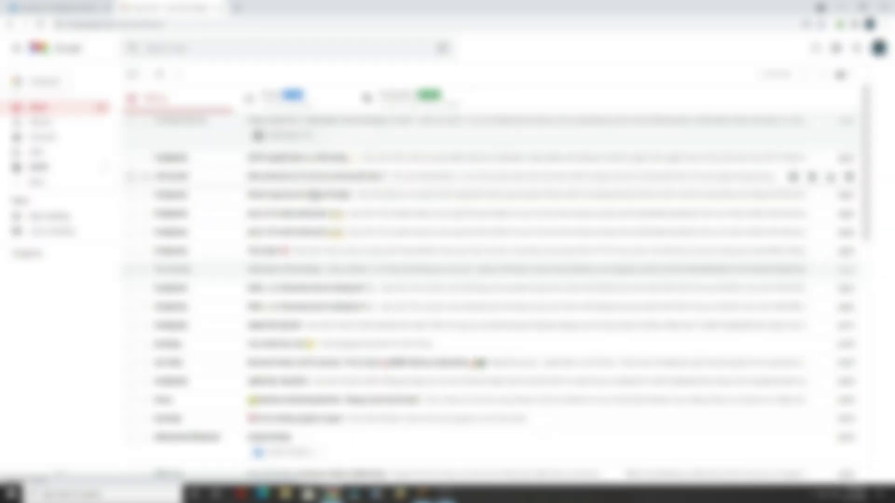
Switch to the other Gmail account, open the newest message in its inbox and follow the link inside
{"action": "left_click", "coordinate": [879, 46]}
{"action": "left_click", "coordinate": [757, 209]}
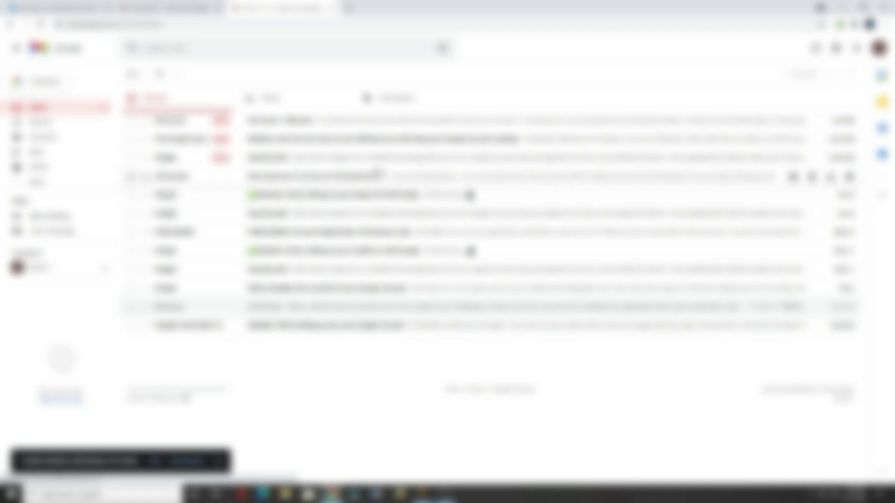
{"action": "left_click", "coordinate": [326, 120]}
{"action": "left_click", "coordinate": [506, 286]}
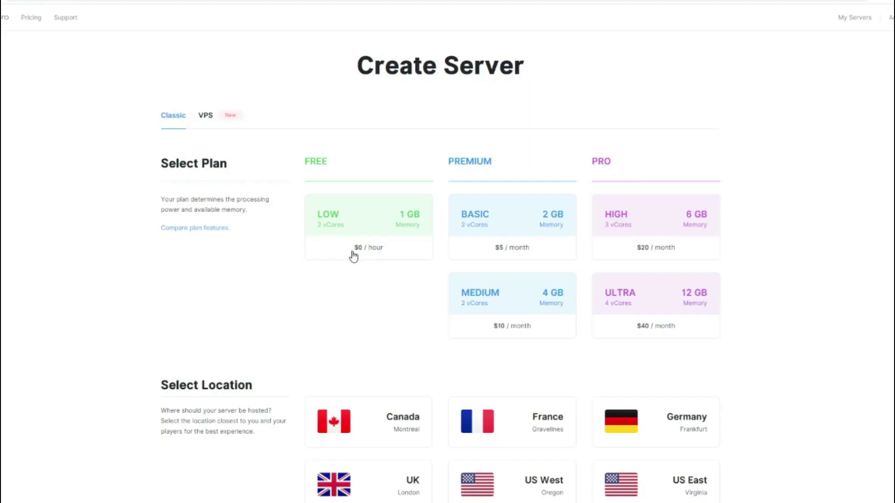
Select the free LOW plan with 1 GB of memory and the Canada (Montreal) location for the new server
{"action": "left_click", "coordinate": [390, 250]}
{"action": "scroll", "coordinate": [419, 265], "scroll_direction": "down", "scroll_amount": 3}
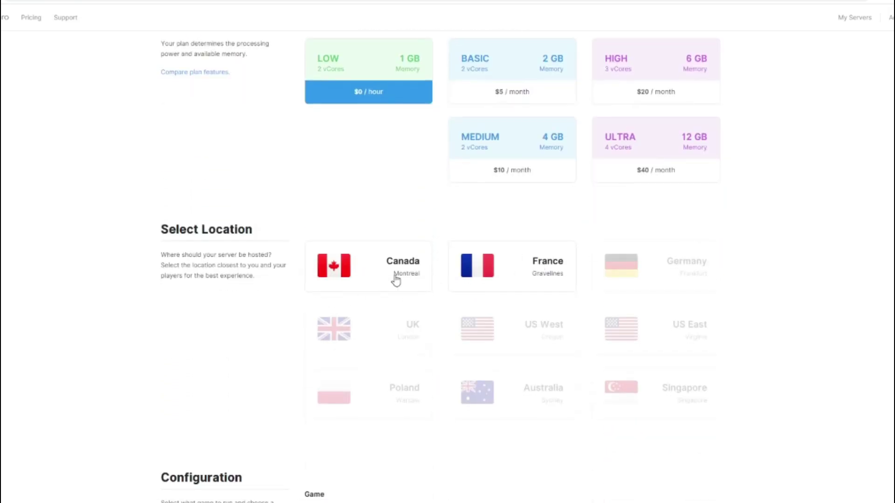
{"action": "left_click", "coordinate": [380, 281]}
Choose Minecraft Java Edition as the server's game in the configuration
{"action": "scroll", "coordinate": [479, 253], "scroll_direction": "down", "scroll_amount": 8}
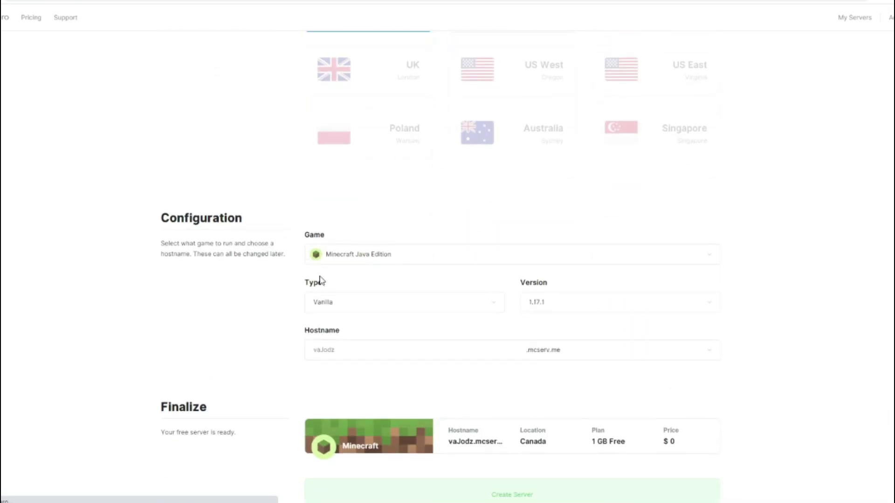
{"action": "scroll", "coordinate": [363, 208], "scroll_direction": "up", "scroll_amount": 1}
{"action": "scroll", "coordinate": [392, 158], "scroll_direction": "up", "scroll_amount": 2}
{"action": "left_click", "coordinate": [410, 202]}
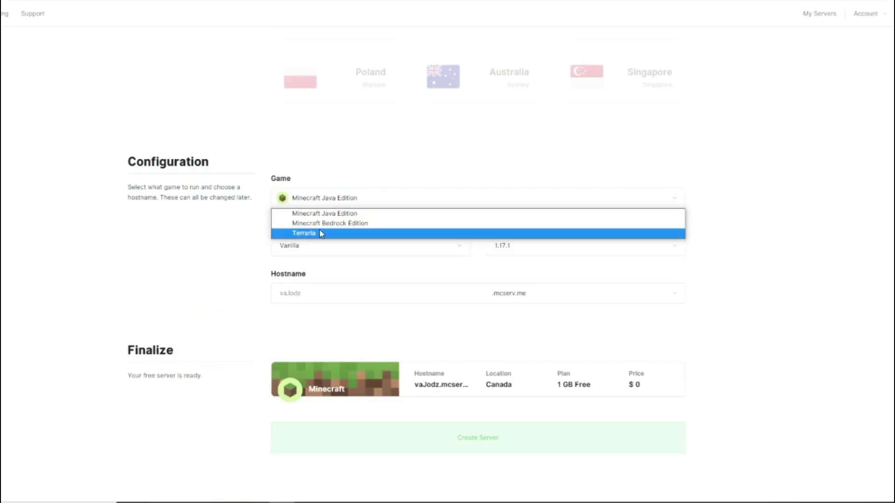
{"action": "left_click", "coordinate": [340, 215]}
Set the server type to Vanilla and the game version to 1.17.1
{"action": "left_click", "coordinate": [362, 254]}
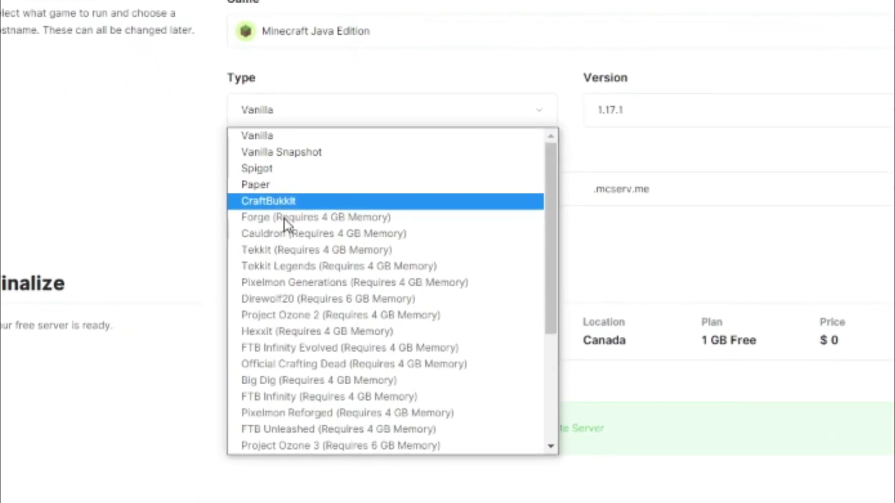
{"action": "left_click", "coordinate": [280, 136]}
{"action": "left_click", "coordinate": [646, 117]}
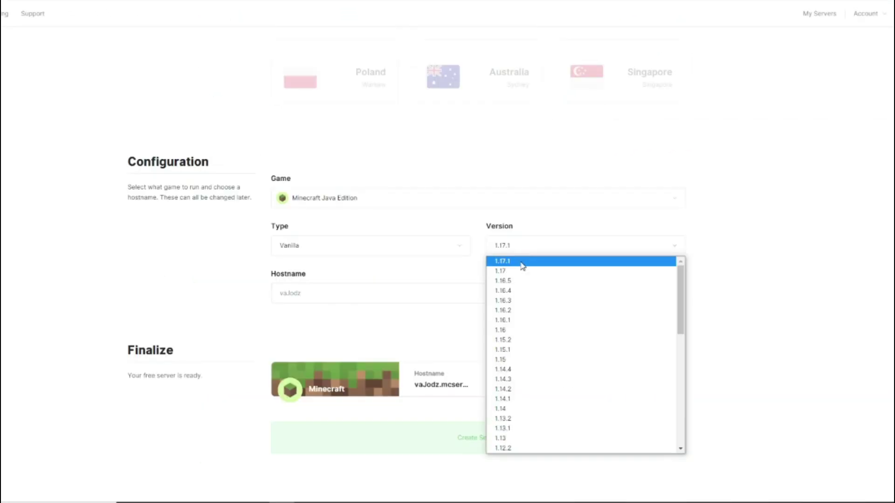
{"action": "left_click", "coordinate": [520, 262]}
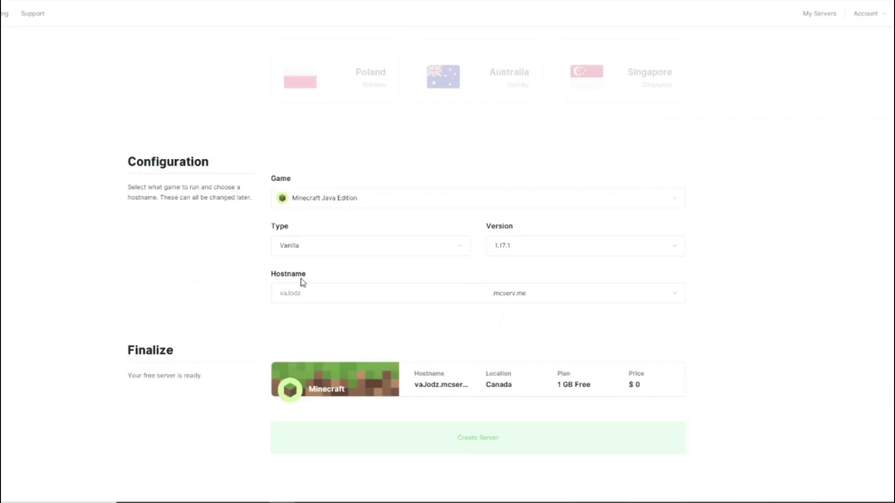
Set the server's hostname to abcdw with the domain .mymcserver.org
{"action": "left_click", "coordinate": [313, 293]}
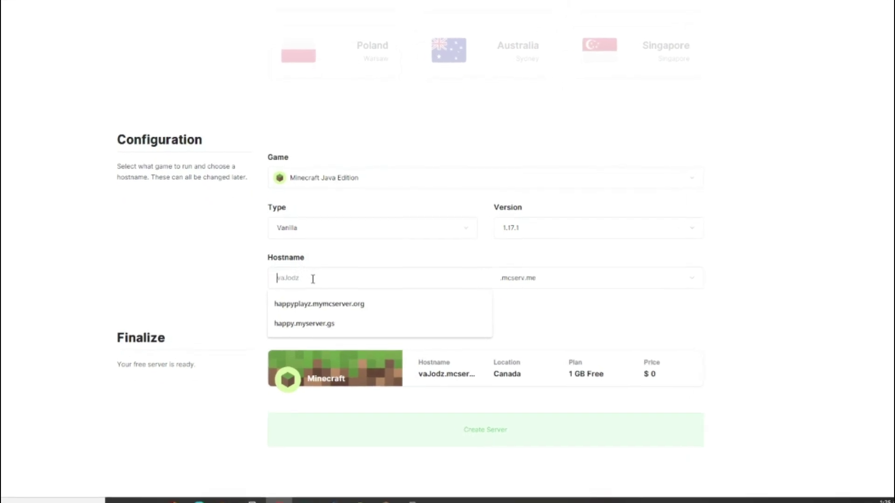
{"action": "type", "text": "abcd"}
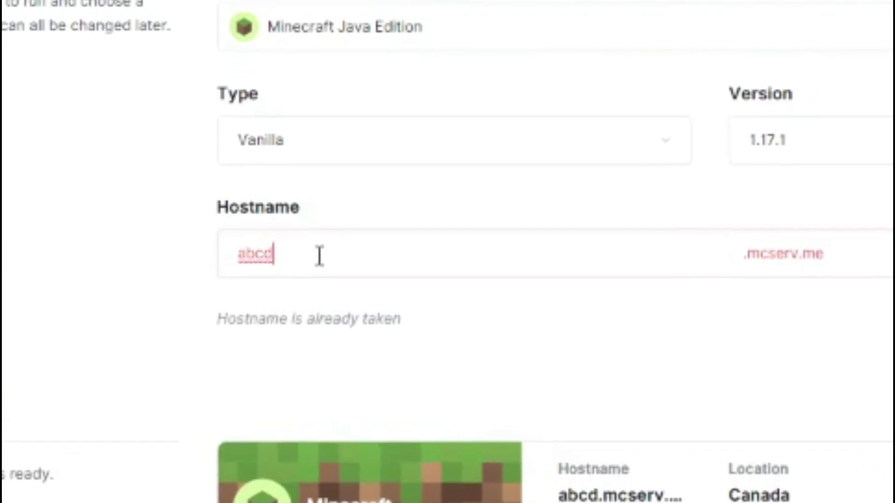
{"action": "type", "text": "w"}
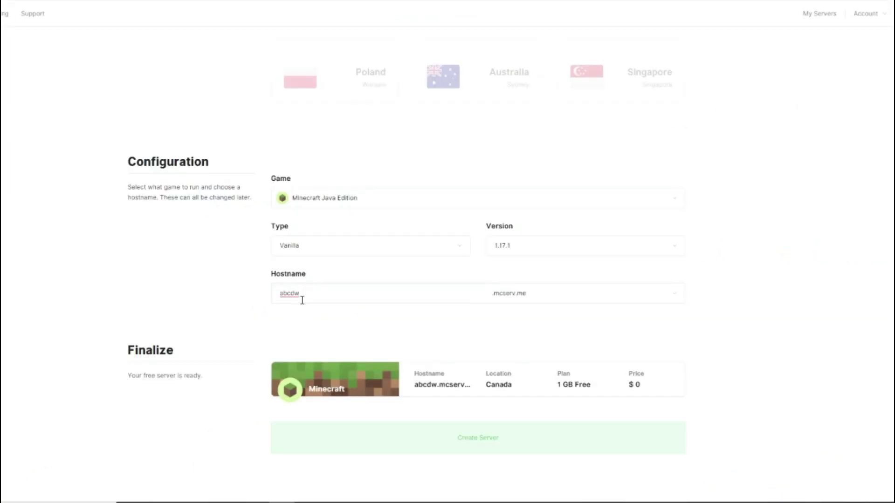
{"action": "left_click", "coordinate": [520, 300]}
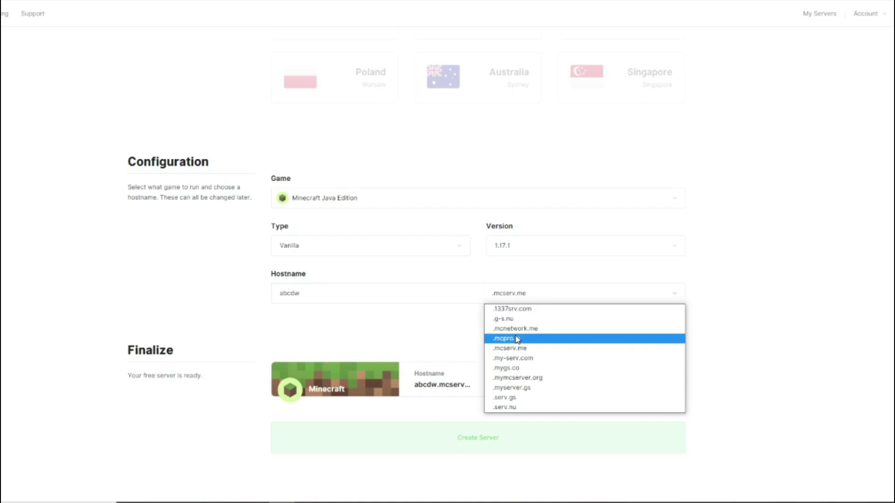
{"action": "left_click", "coordinate": [522, 378]}
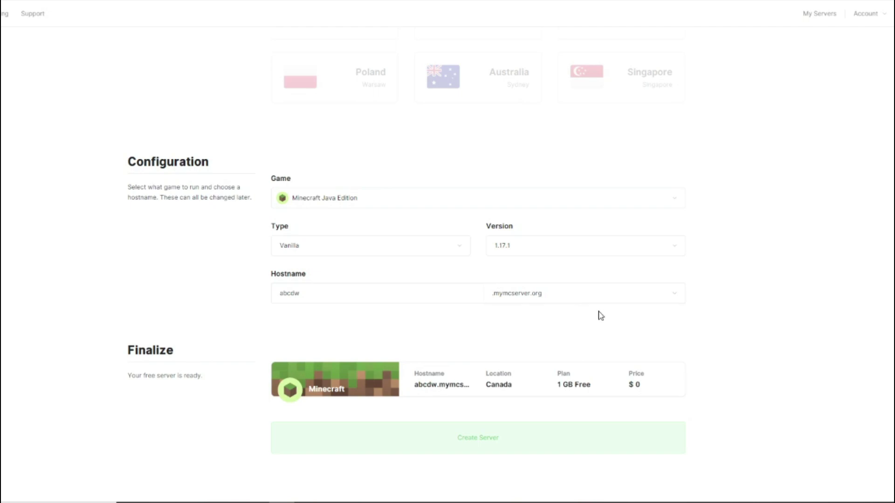
Submit the server creation and complete the first captcha page by selecting the images containing a motorbus
{"action": "scroll", "coordinate": [487, 269], "scroll_direction": "down", "scroll_amount": 2}
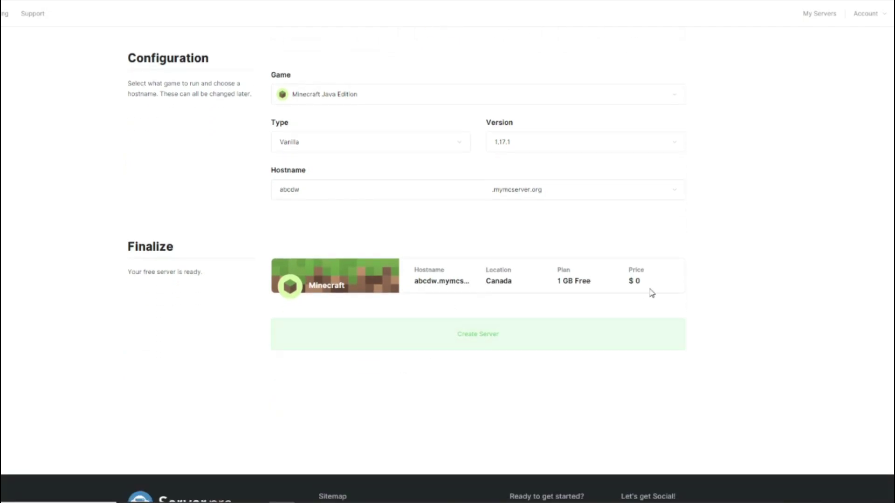
{"action": "left_click", "coordinate": [495, 349]}
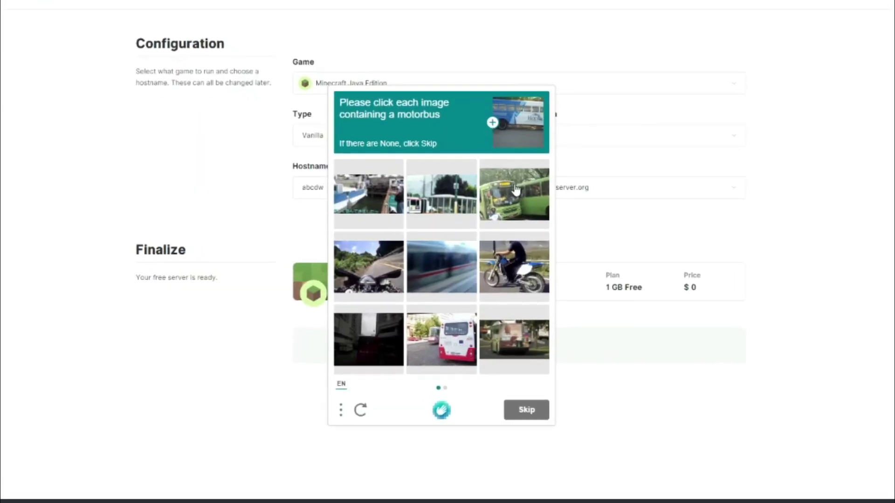
{"action": "left_click", "coordinate": [518, 192]}
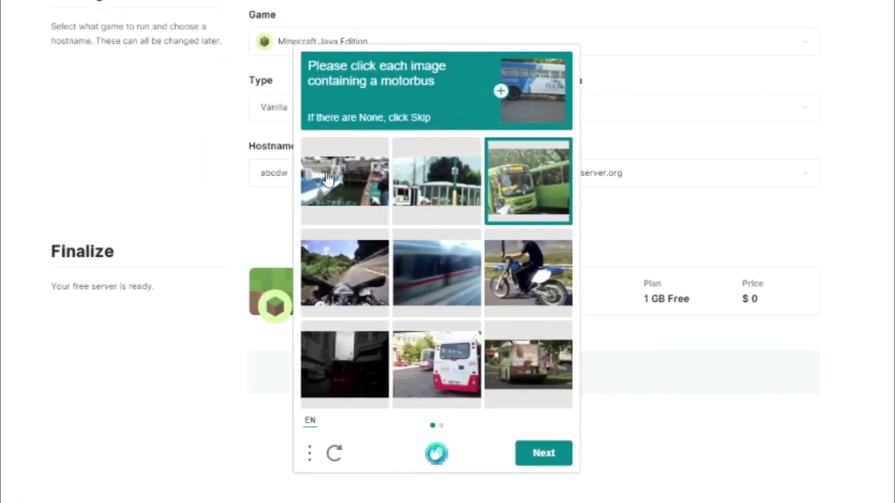
{"action": "left_click", "coordinate": [319, 170]}
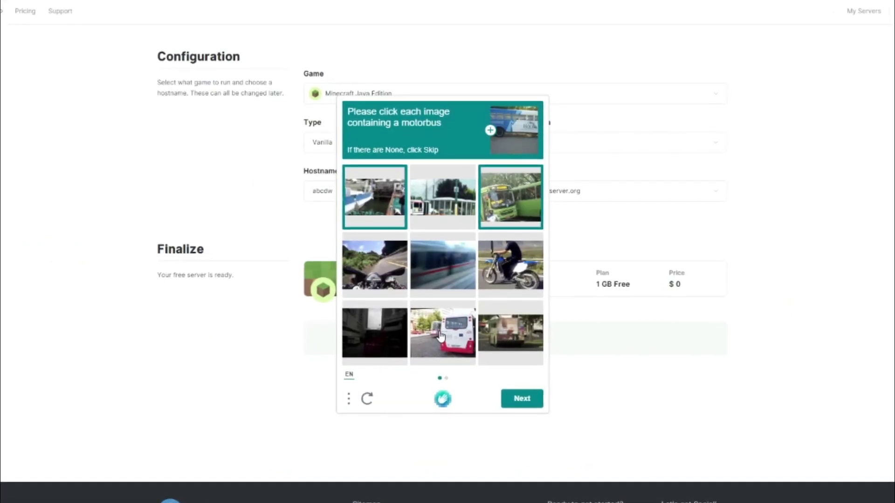
{"action": "left_click", "coordinate": [366, 191]}
{"action": "left_click", "coordinate": [442, 334]}
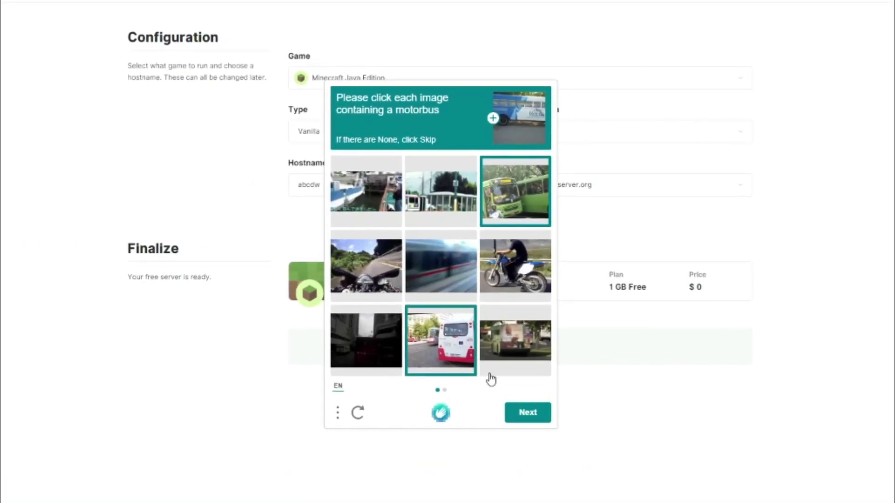
{"action": "left_click", "coordinate": [371, 357]}
{"action": "left_click", "coordinate": [515, 344]}
{"action": "left_click", "coordinate": [533, 426]}
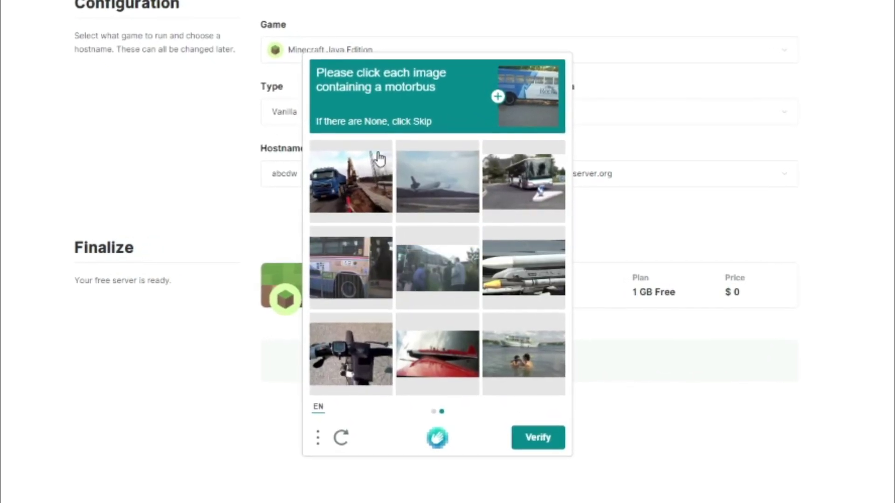
Select the motorbus images on the second captcha page and submit the verification
{"action": "left_click", "coordinate": [347, 191]}
{"action": "left_click", "coordinate": [525, 182]}
{"action": "left_click", "coordinate": [322, 302]}
{"action": "left_click", "coordinate": [432, 296]}
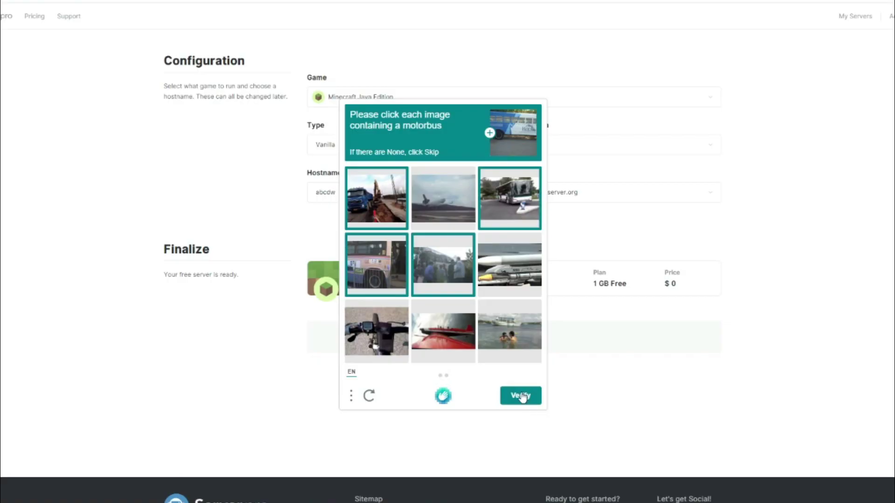
{"action": "left_click", "coordinate": [521, 396]}
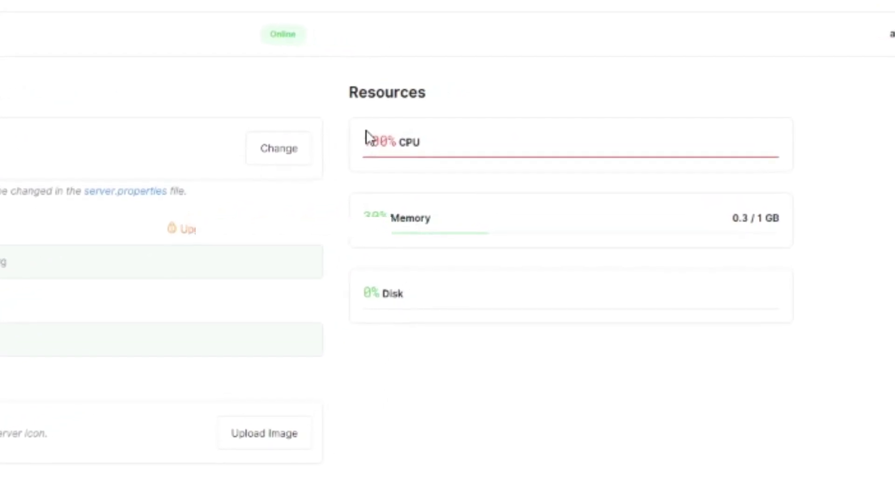
Examine the new server's CPU usage and its hostname in the server details
{"action": "left_click_drag", "start_coordinate": [355, 150], "coordinate": [411, 146]}
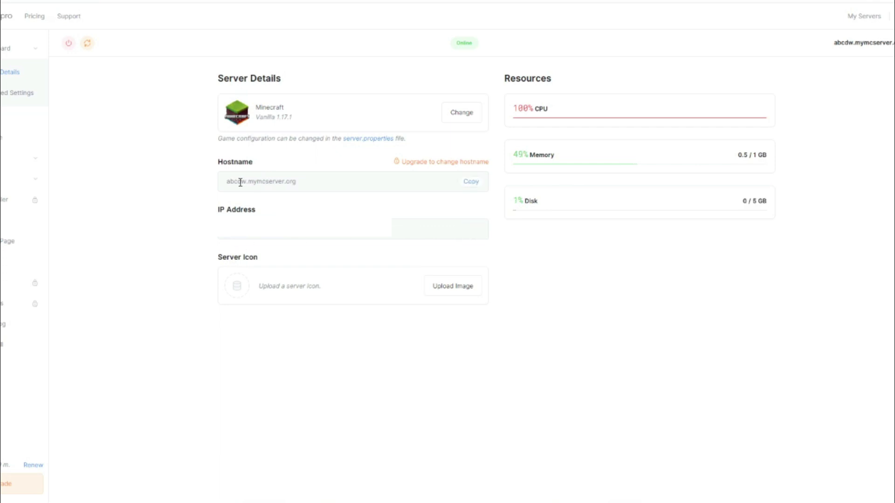
{"action": "left_click_drag", "start_coordinate": [227, 183], "coordinate": [338, 175]}
{"action": "left_click", "coordinate": [341, 215]}
{"action": "left_click_drag", "start_coordinate": [244, 176], "coordinate": [340, 199]}
{"action": "left_click", "coordinate": [340, 205]}
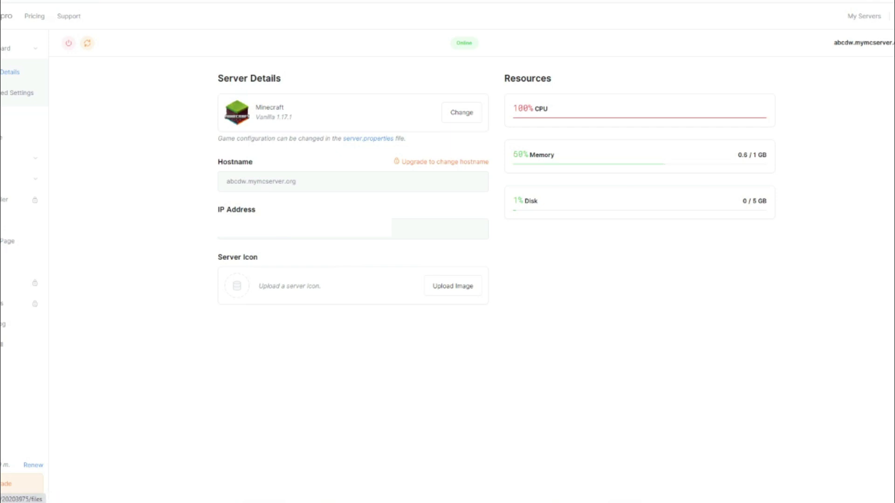
Open the server console and check the startup log for the line reporting that loading is done
{"action": "left_click", "coordinate": [1, 136]}
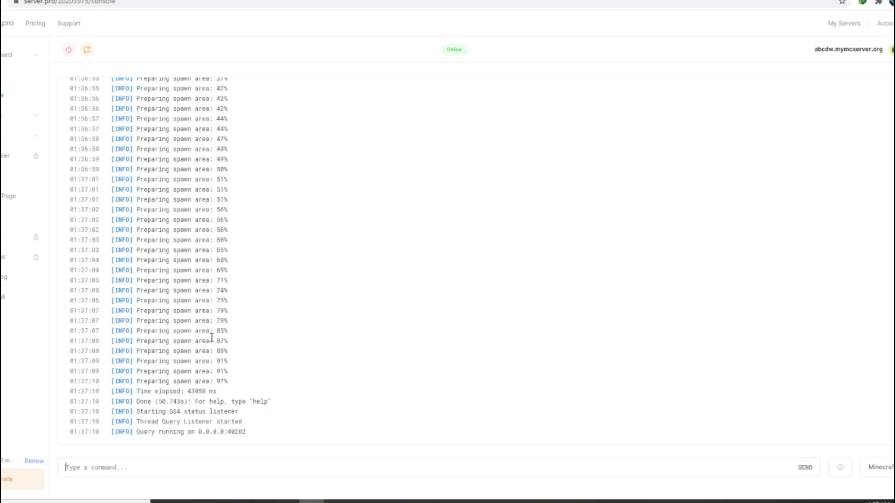
{"action": "double_click", "coordinate": [140, 402]}
{"action": "left_click_drag", "start_coordinate": [153, 413], "coordinate": [135, 407]}
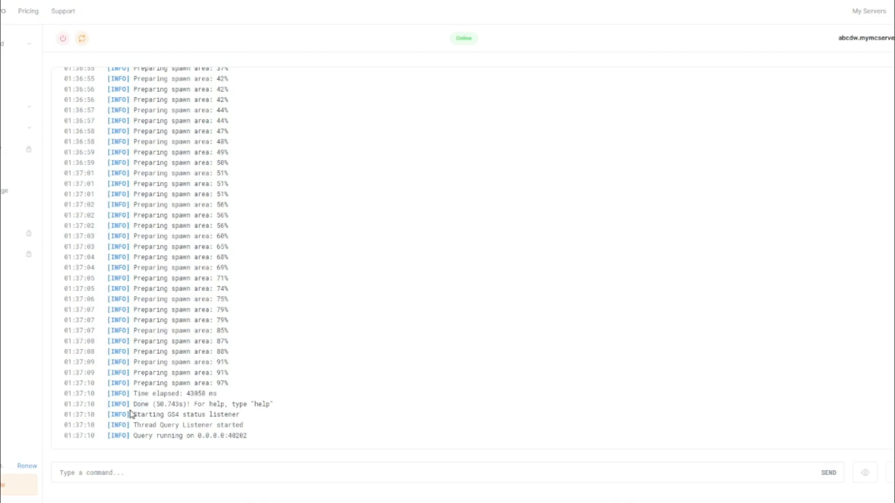
{"action": "left_click_drag", "start_coordinate": [135, 408], "coordinate": [149, 400]}
Return to the server details and copy the server's hostname
{"action": "left_click", "coordinate": [4, 44]}
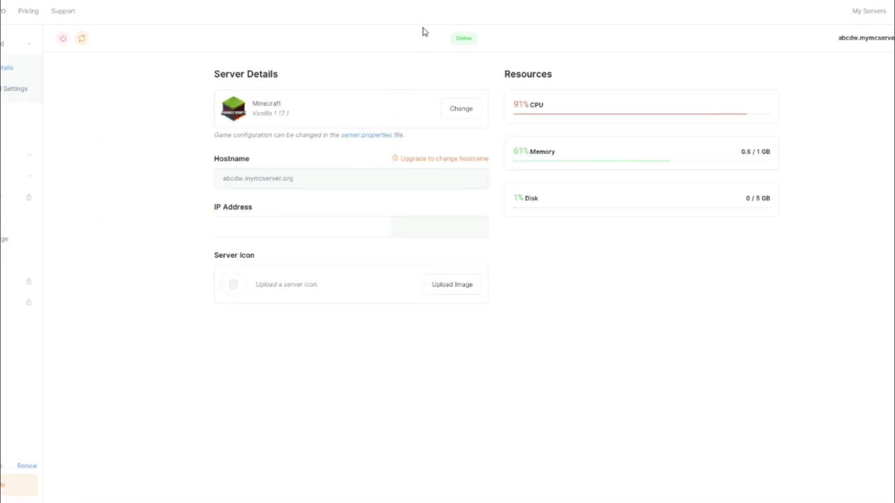
{"action": "mouse_move", "coordinate": [460, 186]}
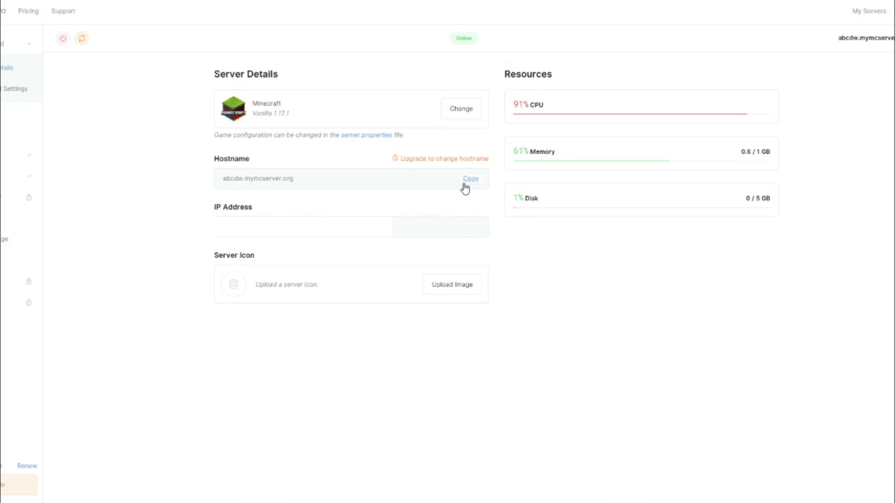